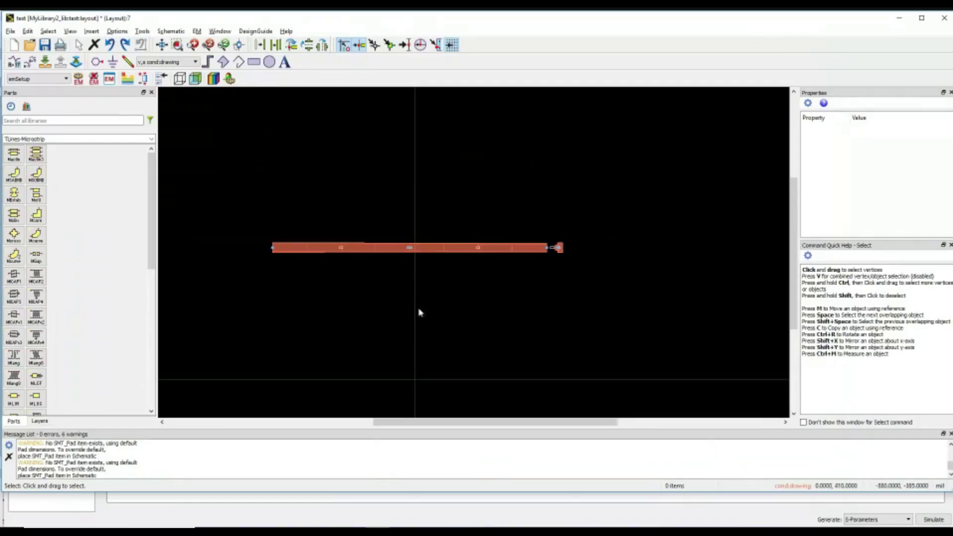
scroll(542, 265, up, 2)
scroll(476, 254, up, 1)
scroll(476, 253, up, 2)
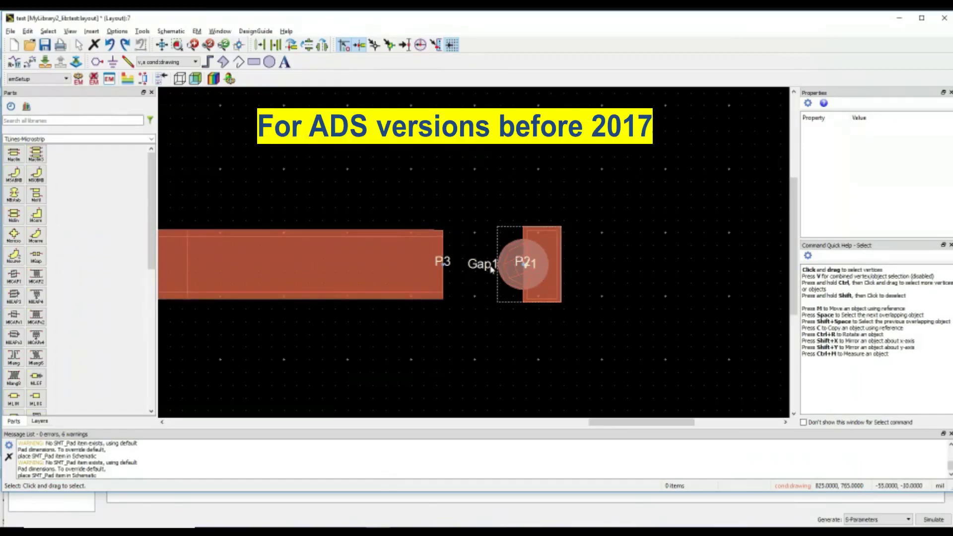
scroll(438, 296, down, 1)
scroll(439, 276, down, 1)
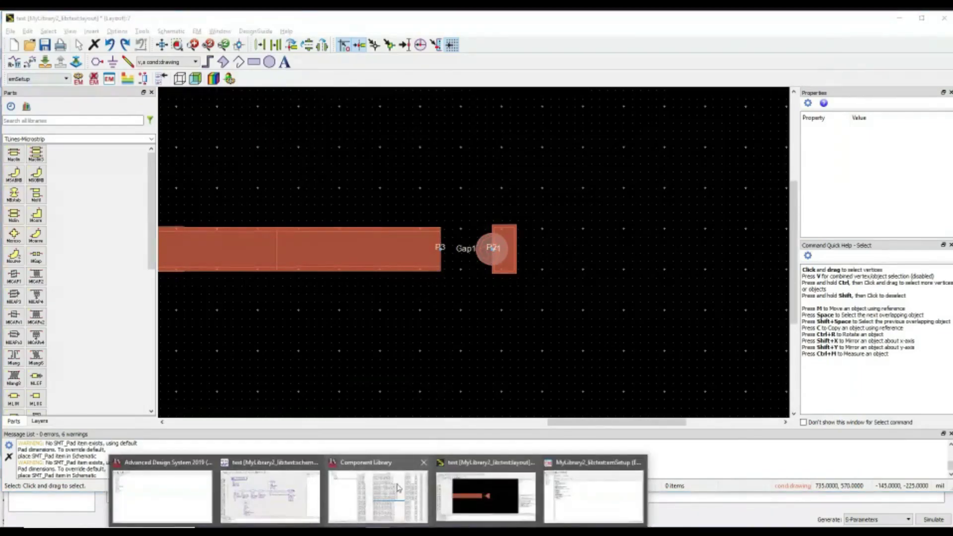
Cycle through the ADS windows to reach the EM setup showing the finished Momentum job
click(385, 496)
click(488, 493)
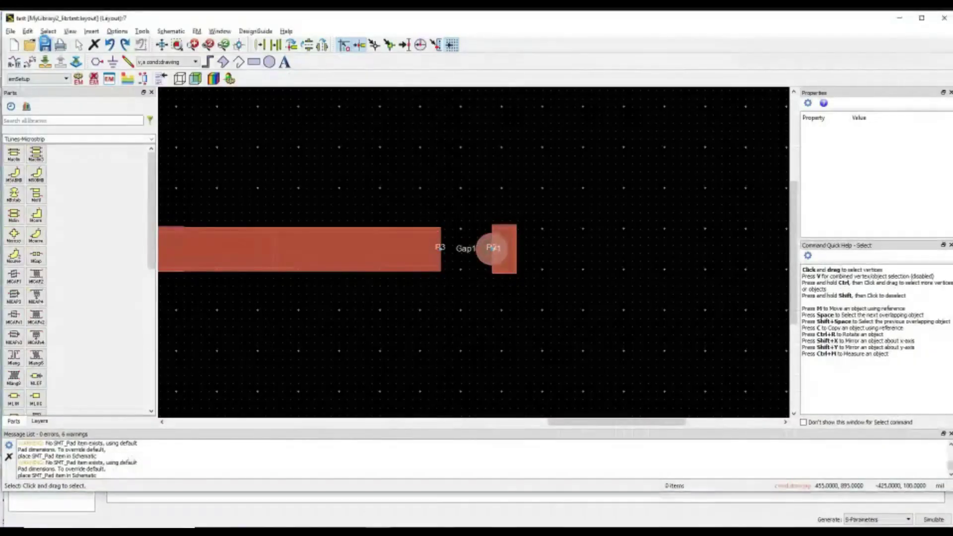
key(alt+Tab)
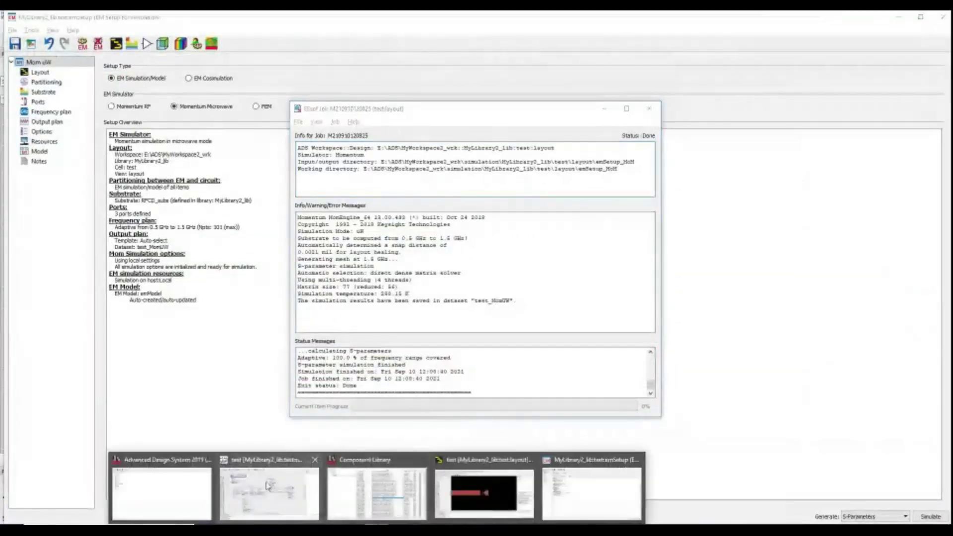
Save the schematic as cell test_layout and delete TL1, Step1 and TL2
click(267, 486)
click(8, 26)
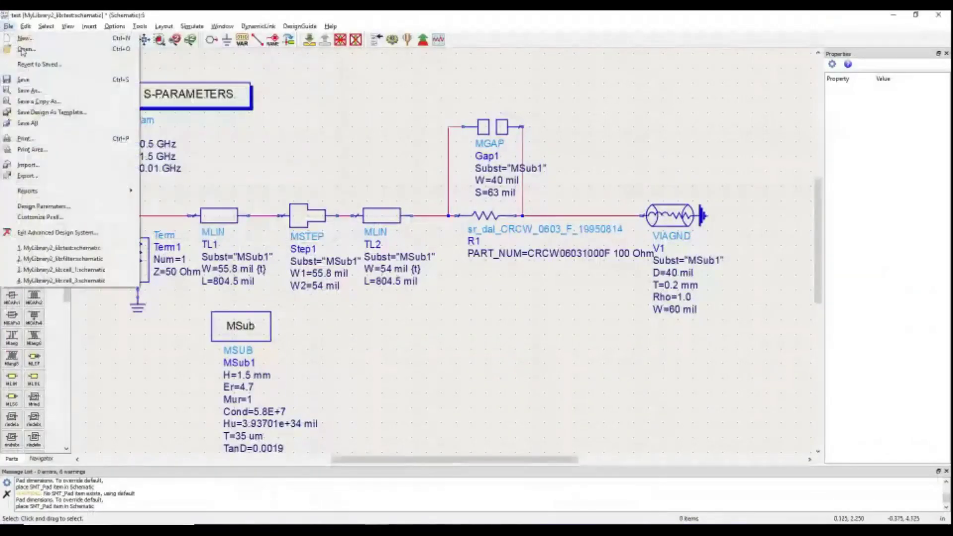
click(30, 91)
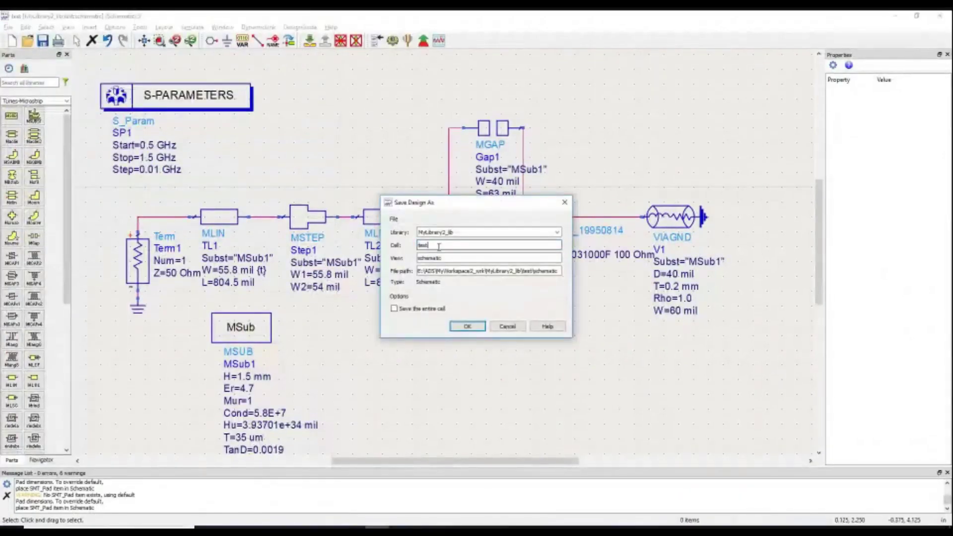
text(_)
text(layout)
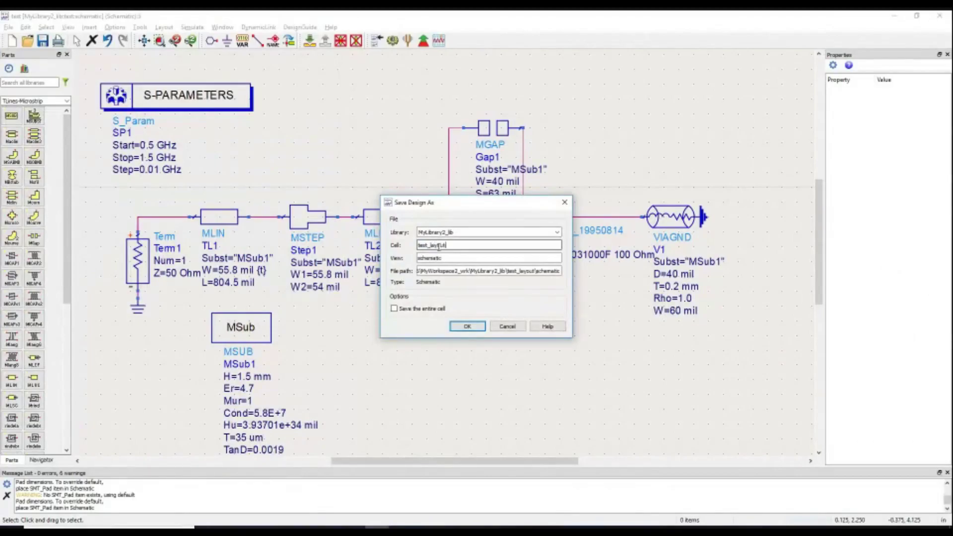
key(Return)
key(Delete)
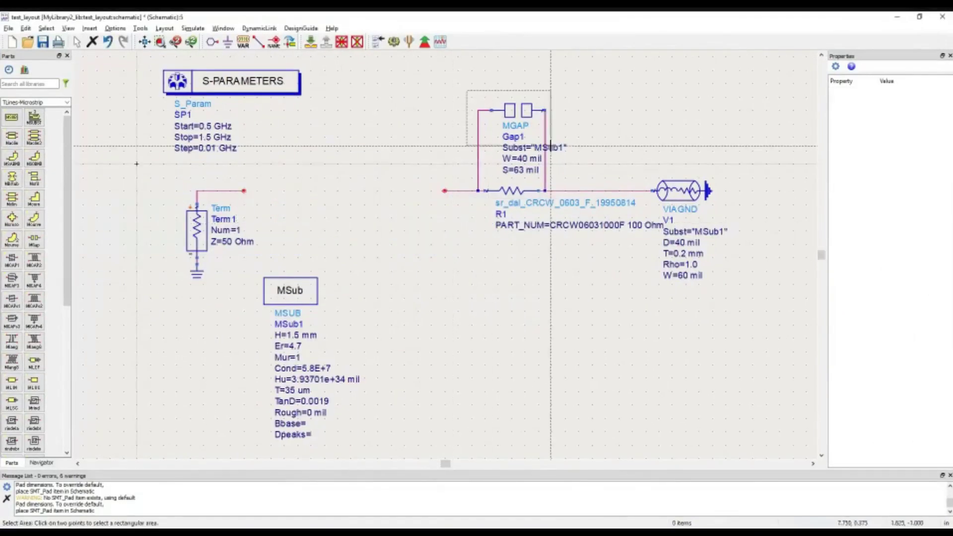
Delete the MGAP gap, both vertical wires and the VIAGND via
click(551, 147)
key(Delete)
click(479, 144)
key(Delete)
click(546, 149)
key(Delete)
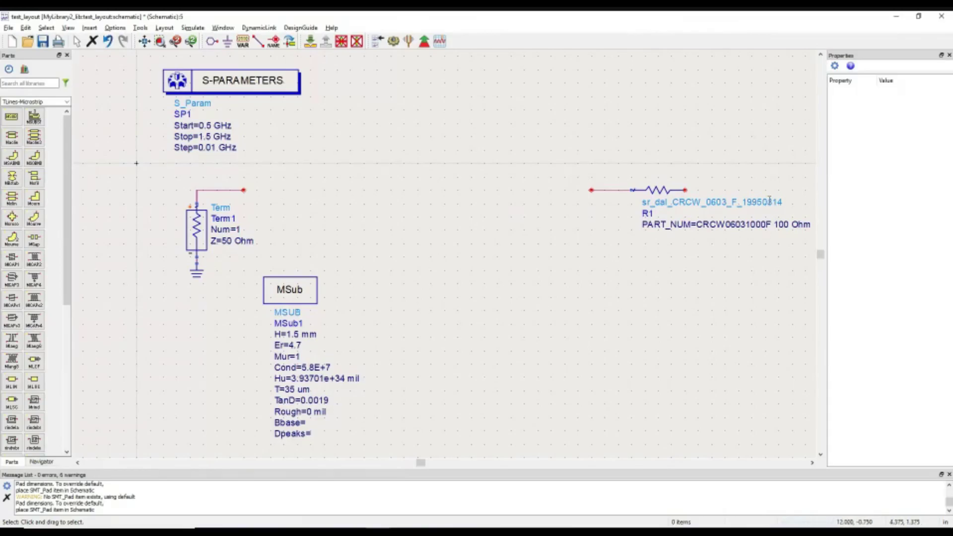
Select resistor R1, checking the layout window in between
click(658, 189)
click(632, 250)
key(alt+Tab)
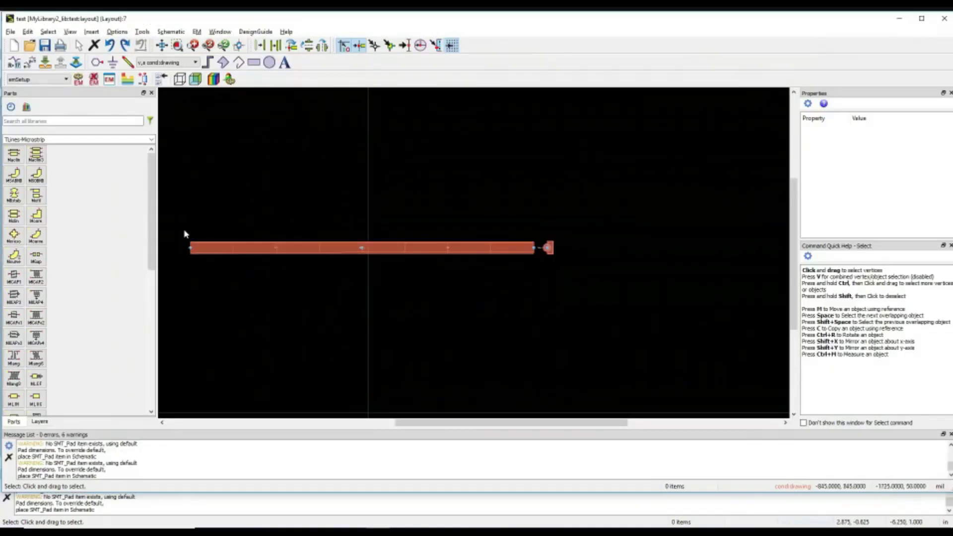
key(alt+Tab)
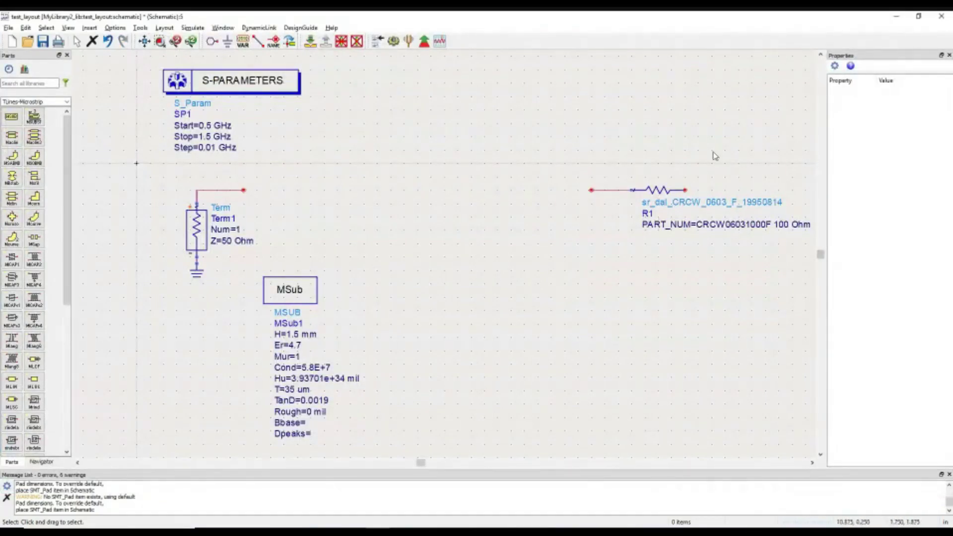
click(670, 199)
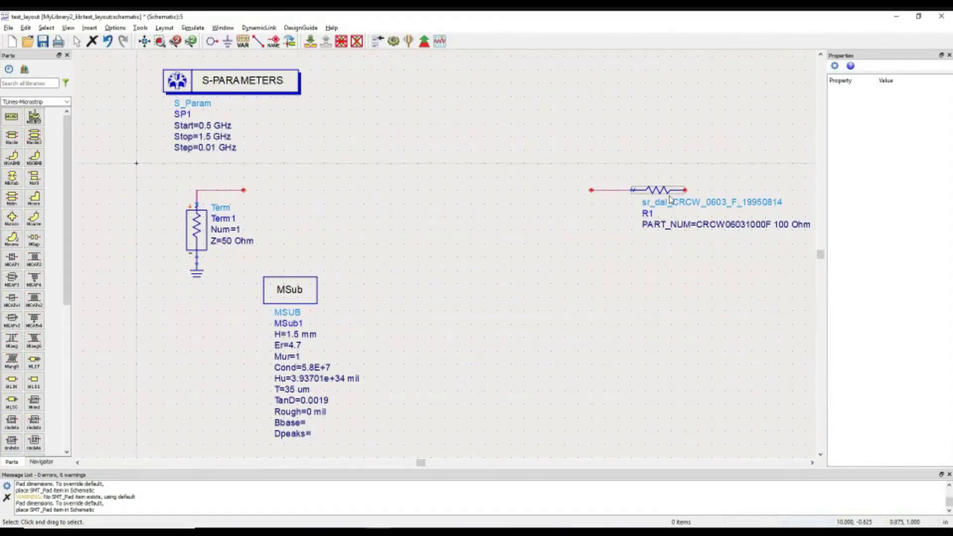
drag(671, 194, 671, 125)
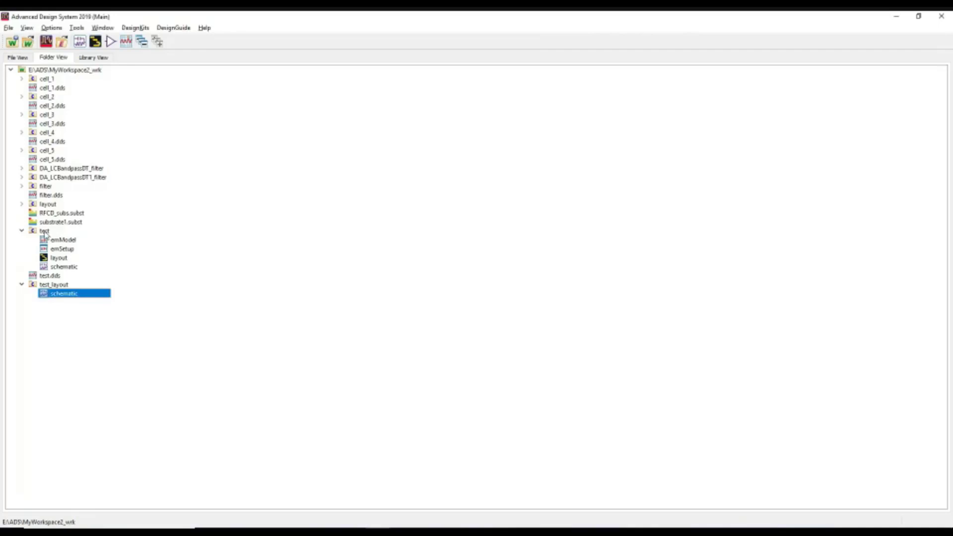
Browse the test cell's emModel, emSetup, layout and schematic views, ending on layout
click(45, 231)
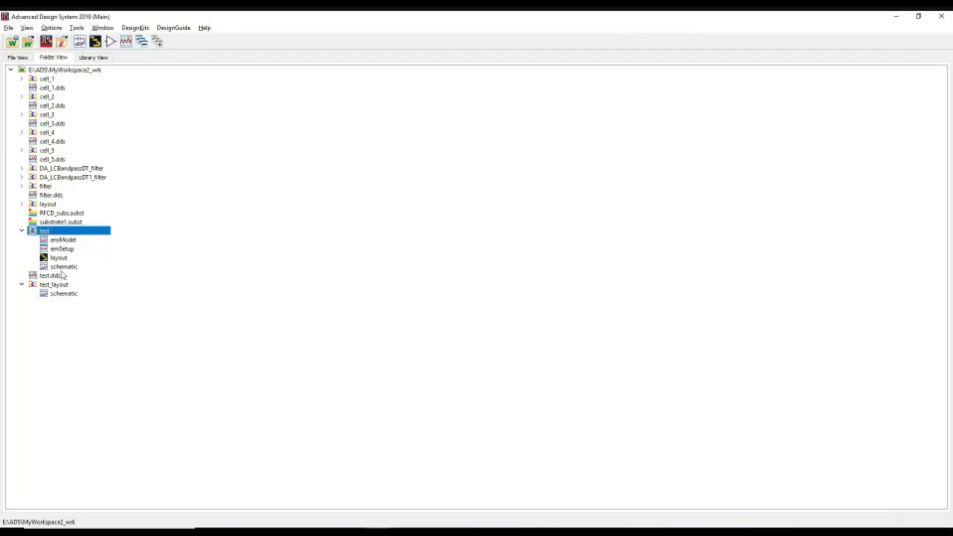
click(58, 258)
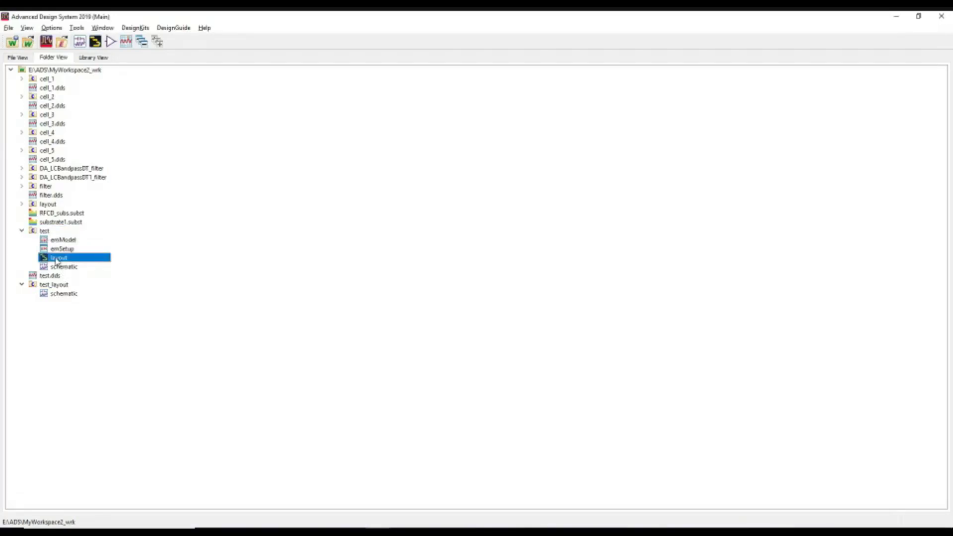
click(61, 241)
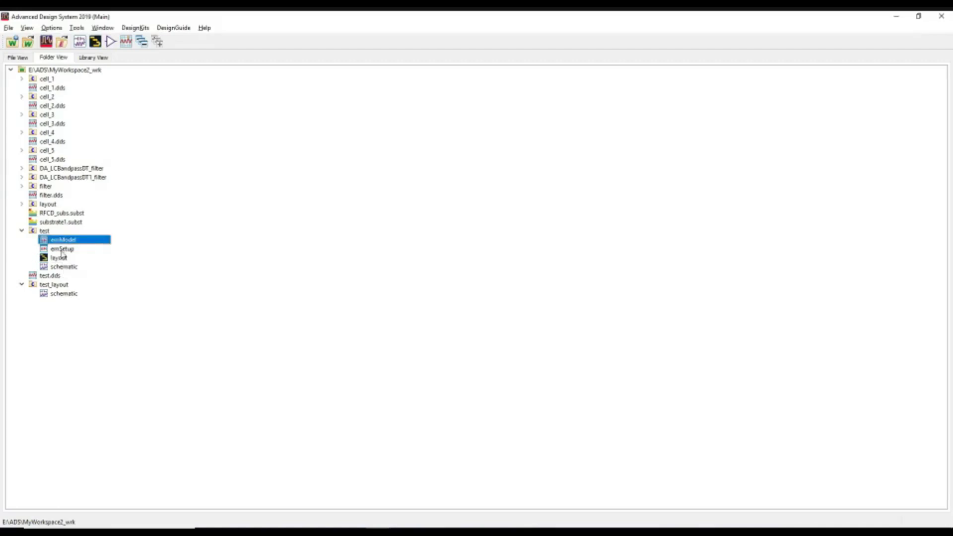
click(62, 249)
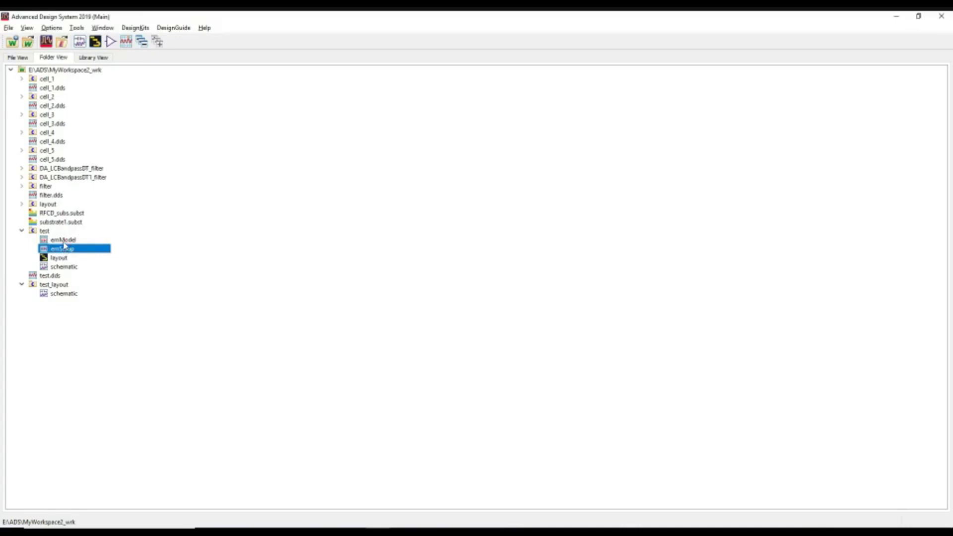
click(60, 258)
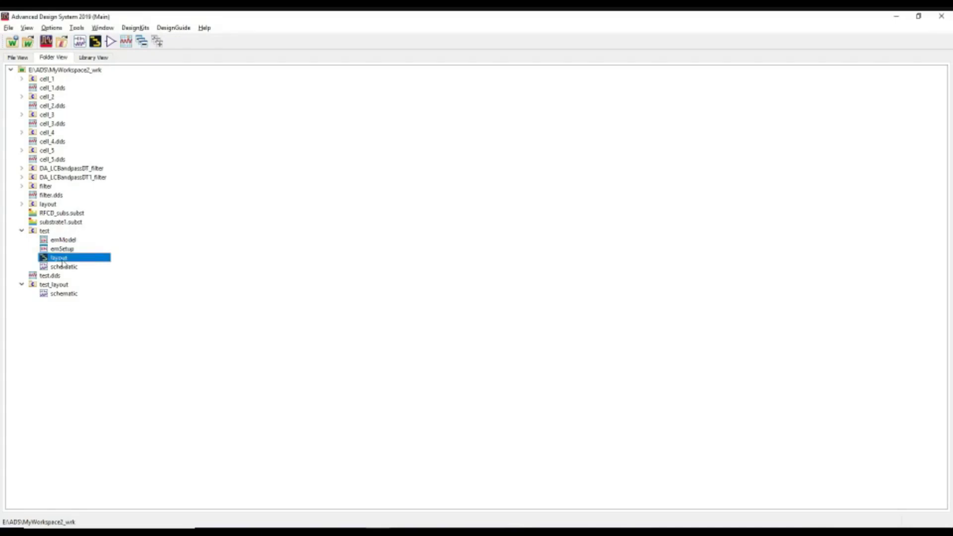
click(62, 266)
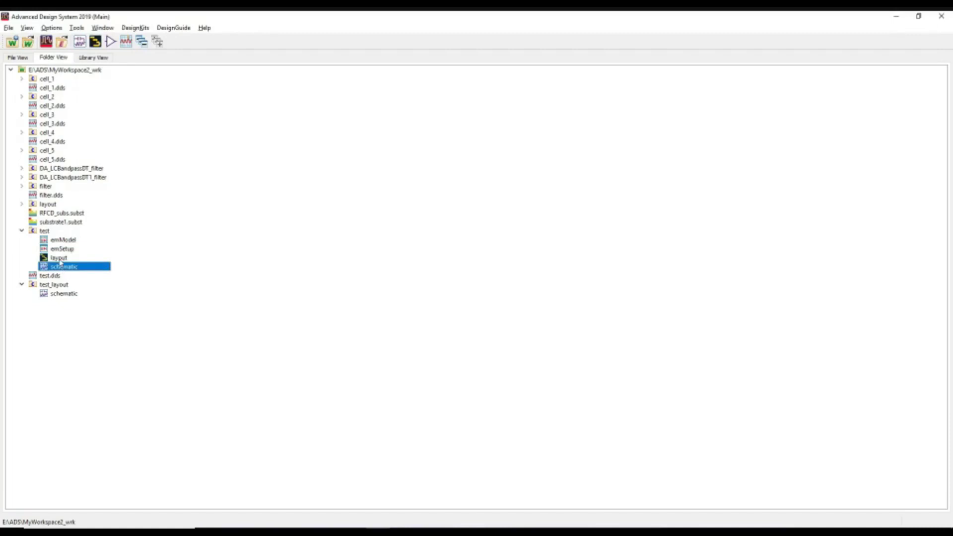
click(60, 258)
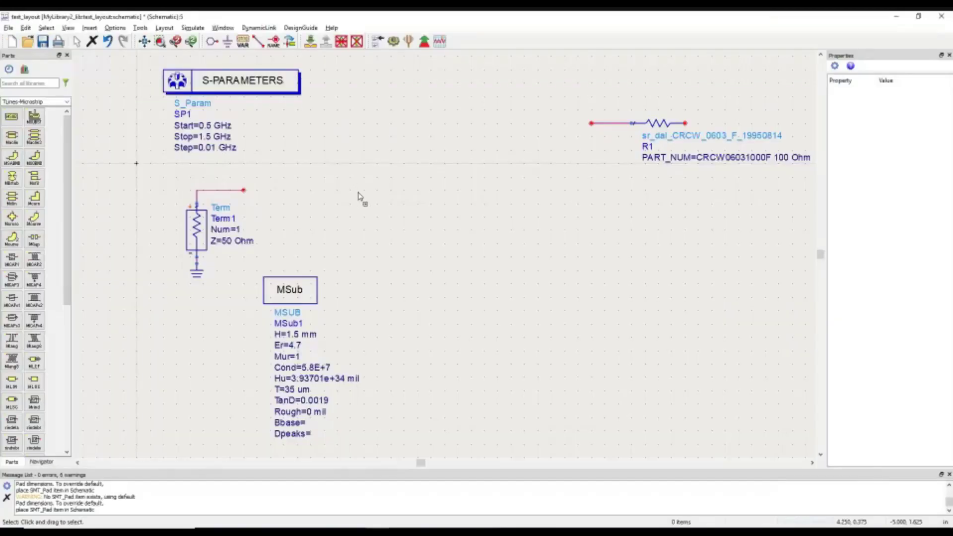
Drop the test cell's layout view onto the test_layout schematic canvas
click(358, 195)
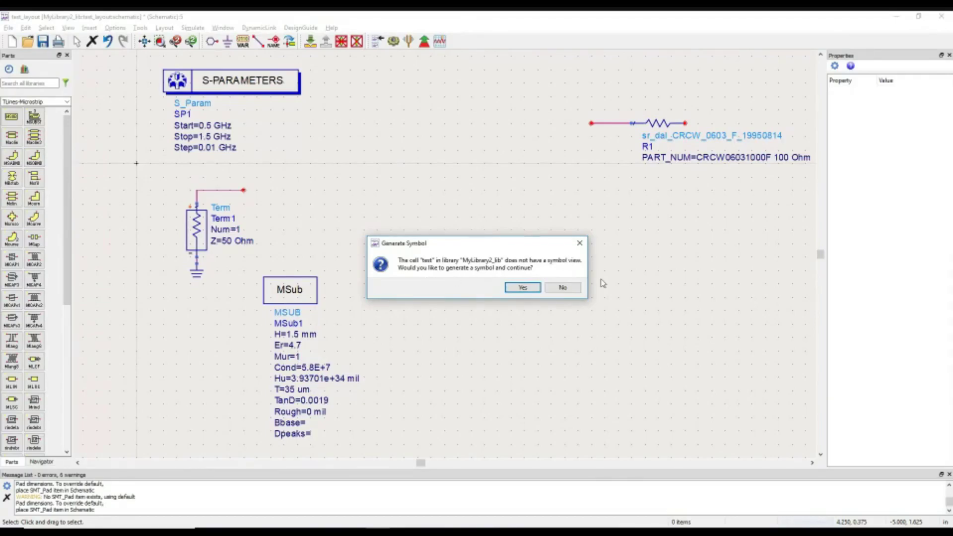
Generate a look-alike symbol for cell test from its layout view
click(522, 288)
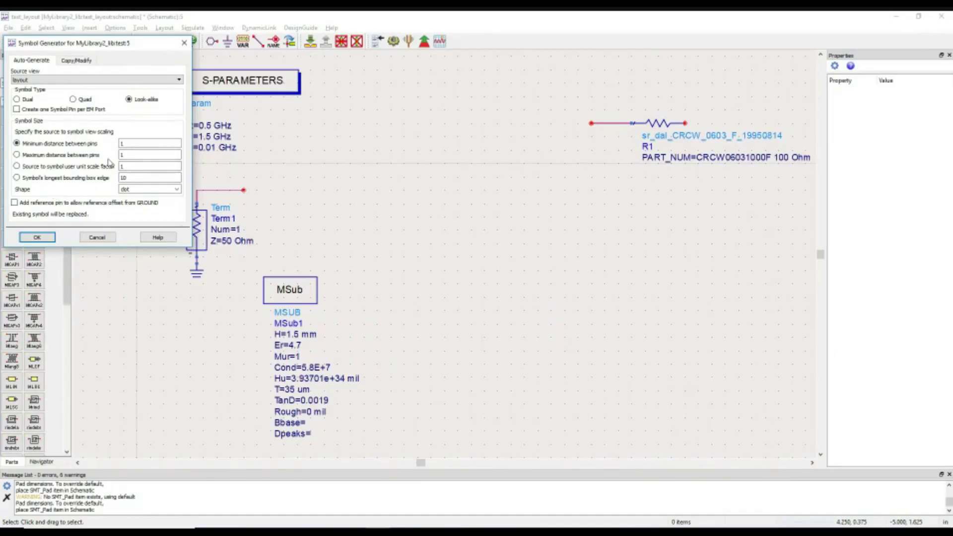
click(38, 237)
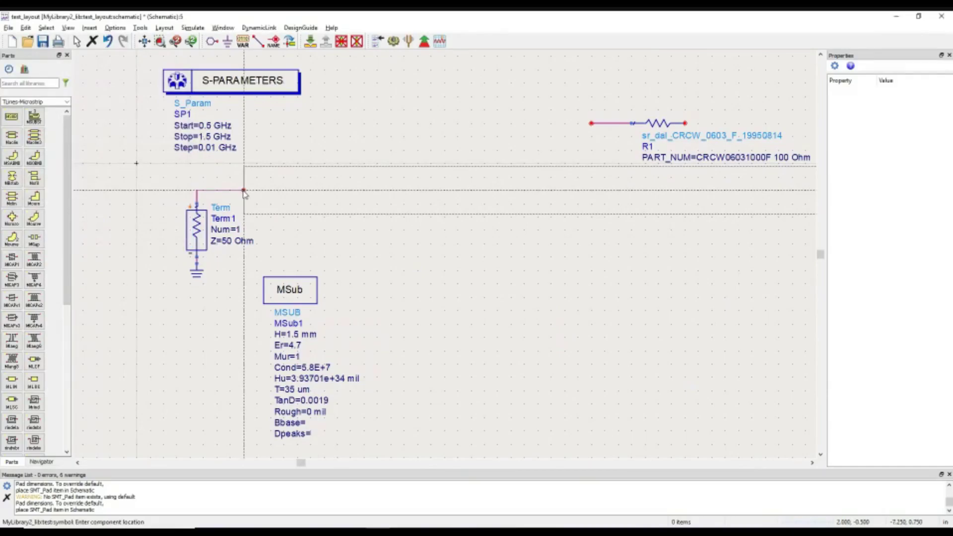
Place the look-alike symbol instance X1 at Term1's pin
click(244, 192)
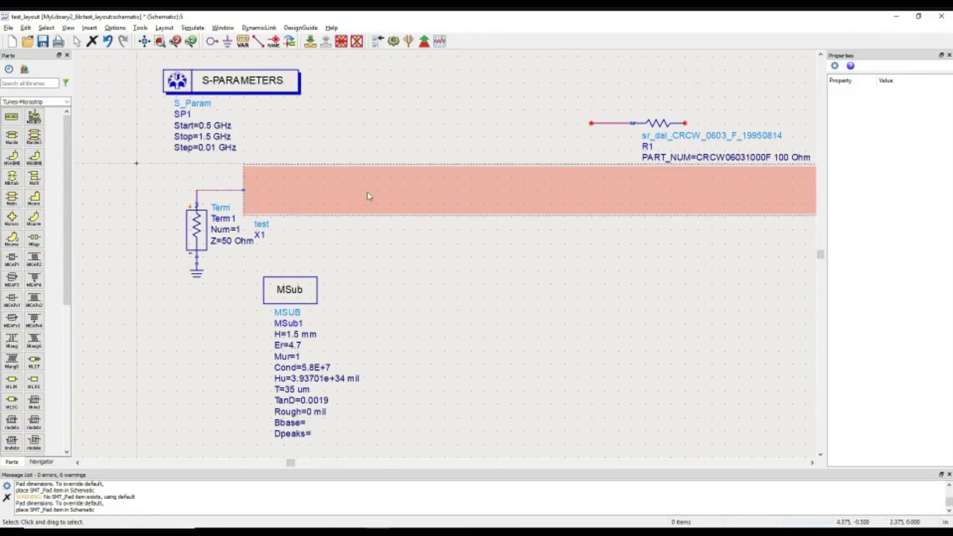
scroll(358, 199, down, 3)
scroll(439, 254, down, 3)
scroll(522, 268, up, 2)
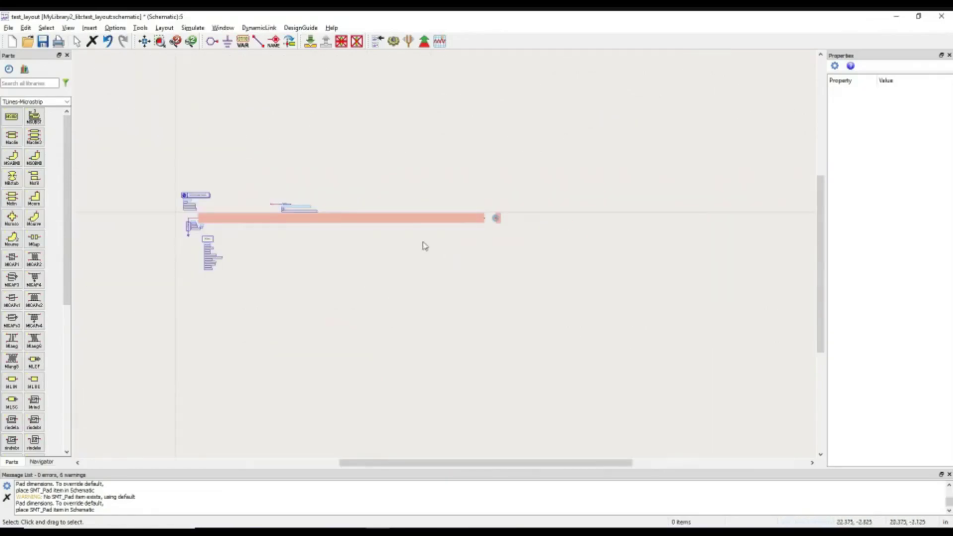
scroll(447, 257, up, 2)
scroll(343, 246, down, 1)
scroll(342, 245, up, 2)
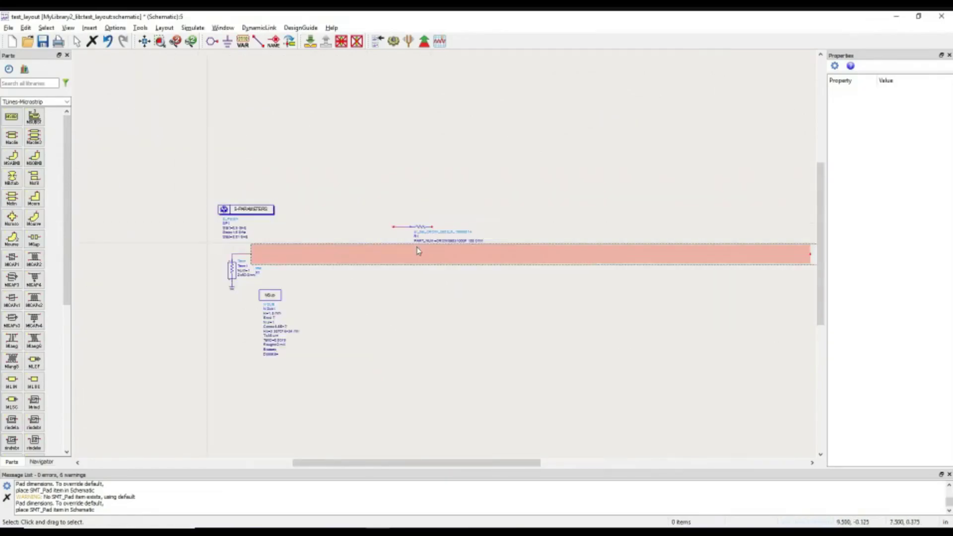
scroll(438, 258, down, 2)
scroll(606, 271, up, 1)
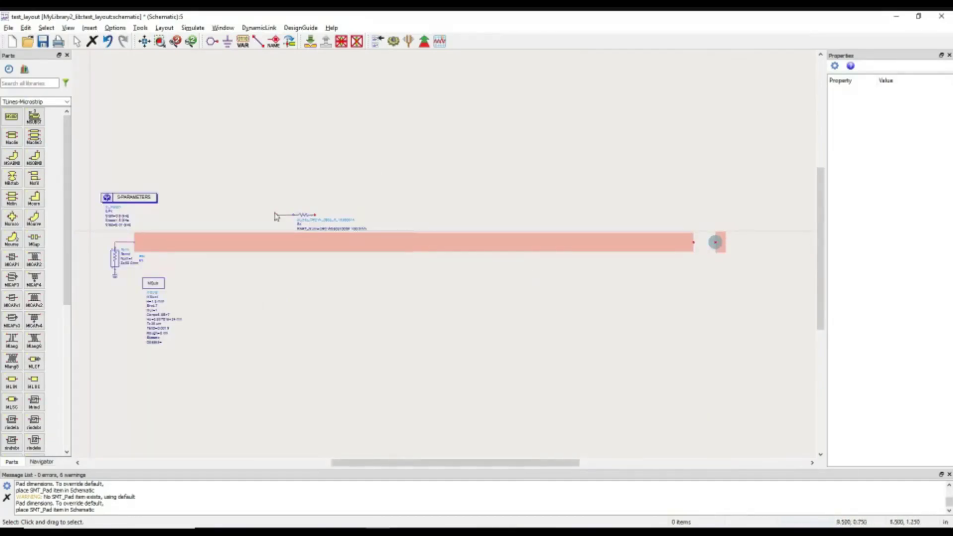
Reroute R1's wire to the EM line's right-end pin and delete the left-end wire
drag(264, 201, 325, 223)
click(324, 228)
scroll(325, 227, up, 5)
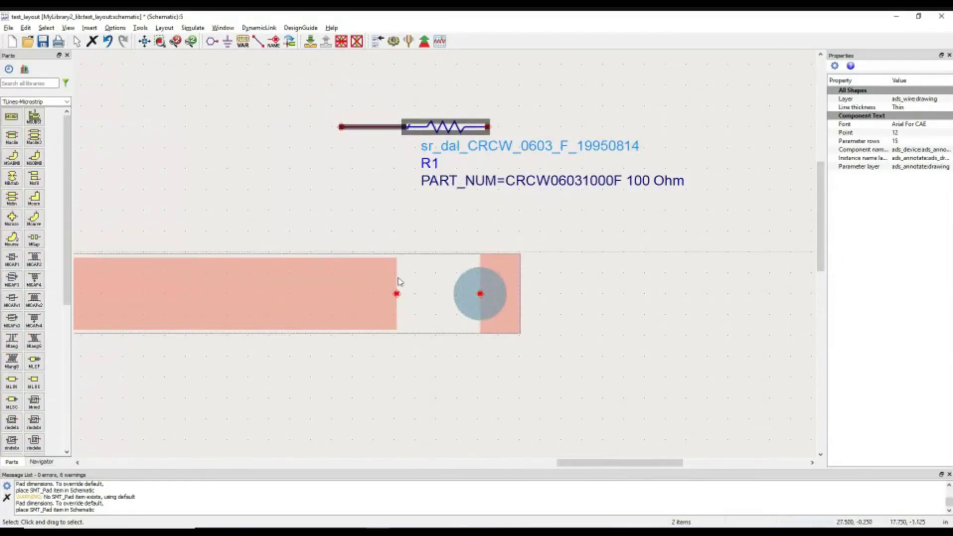
click(341, 128)
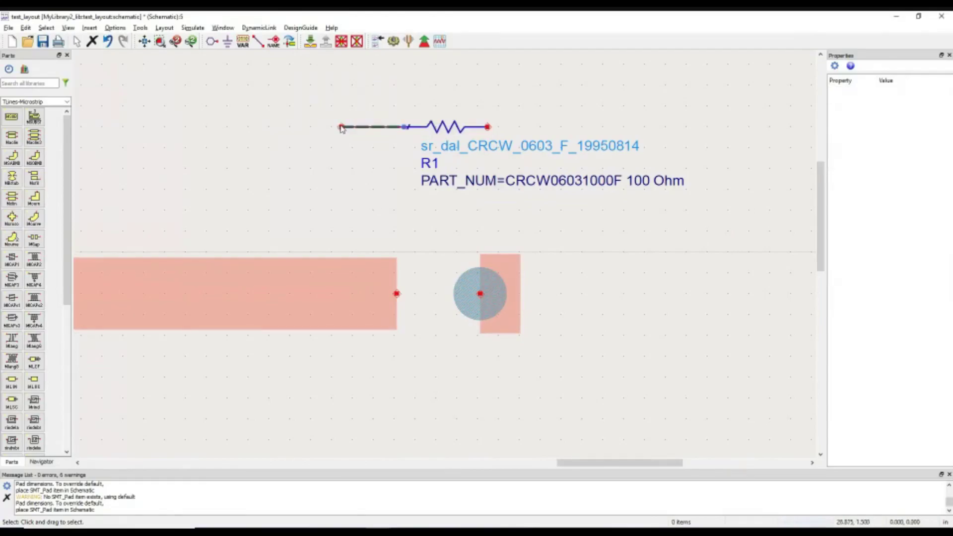
drag(341, 128, 394, 275)
click(396, 294)
key(Escape)
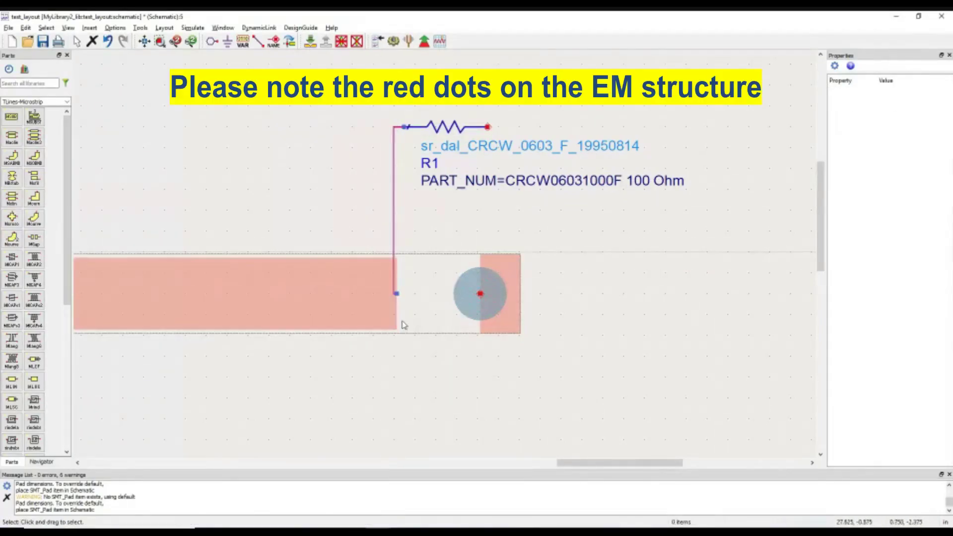
scroll(395, 295, down, 2)
scroll(328, 249, down, 2)
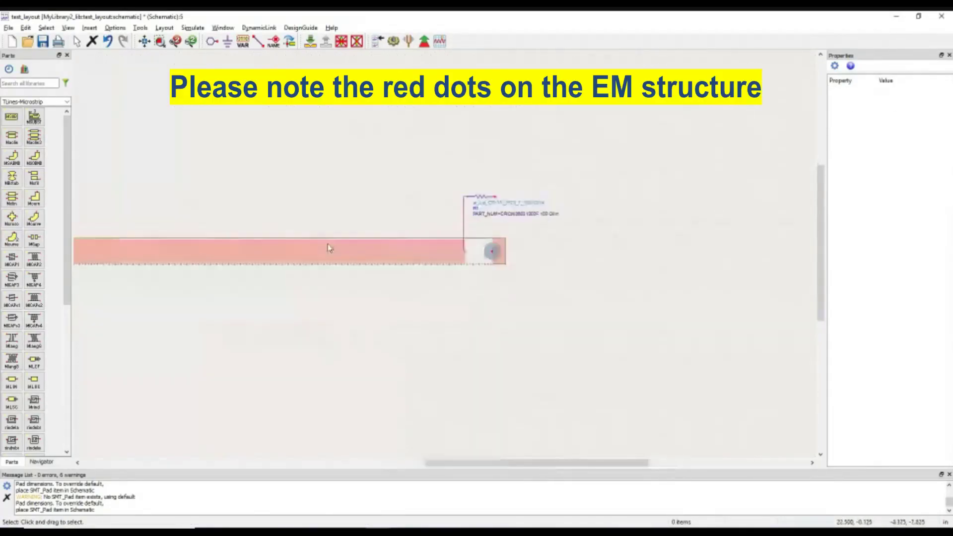
scroll(324, 254, down, 1)
scroll(325, 253, up, 2)
scroll(327, 257, up, 2)
scroll(298, 261, up, 1)
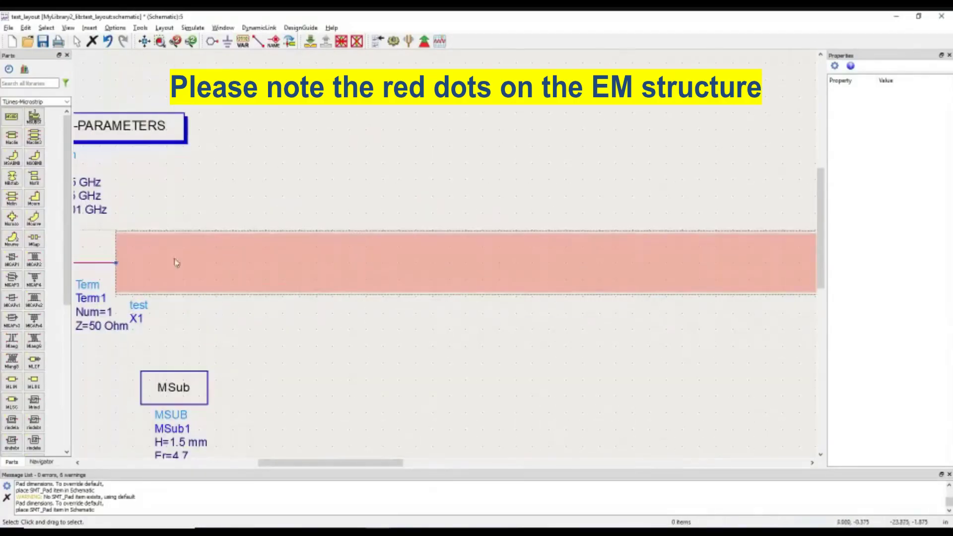
click(104, 265)
key(Delete)
scroll(175, 225, down, 2)
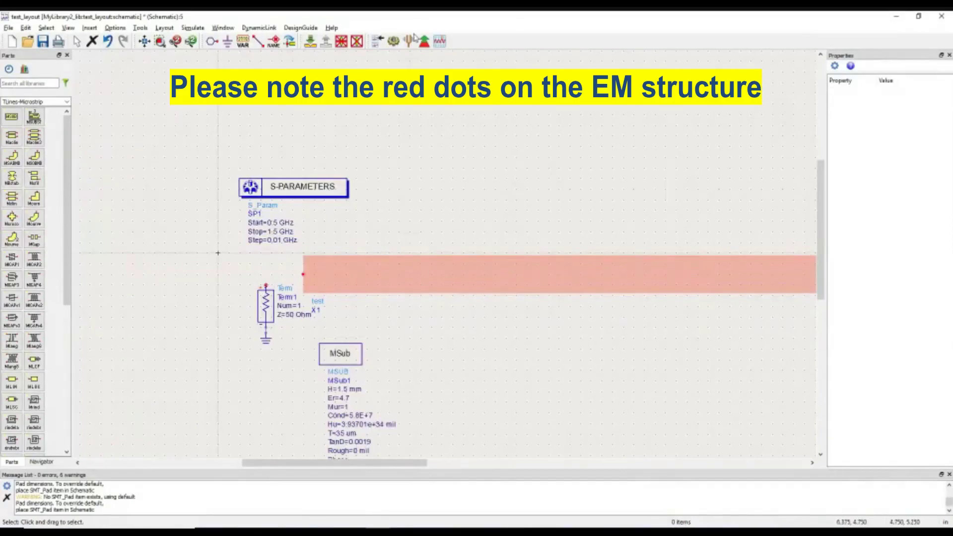
Wire Term1 to the EM line's left-end pin and R1's right pin to the round pad
click(258, 42)
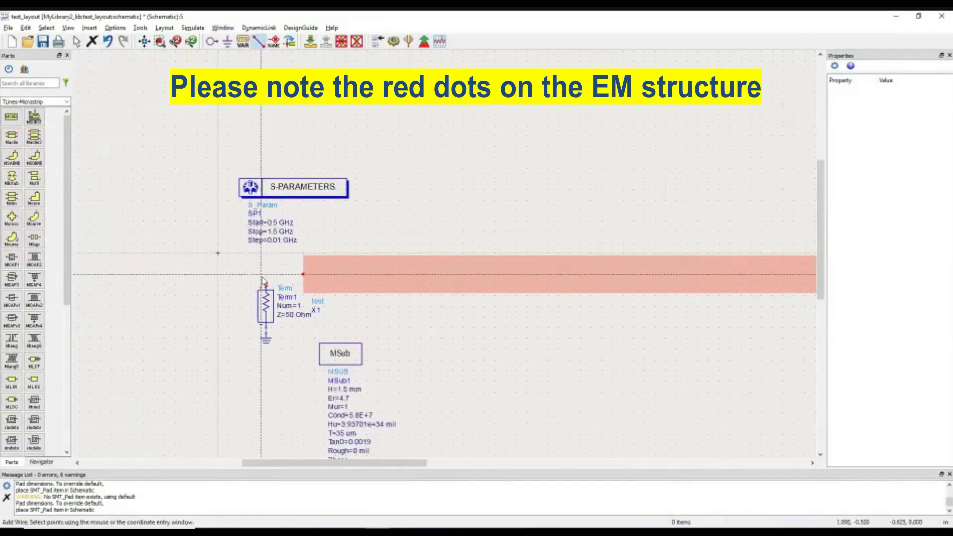
click(602, 275)
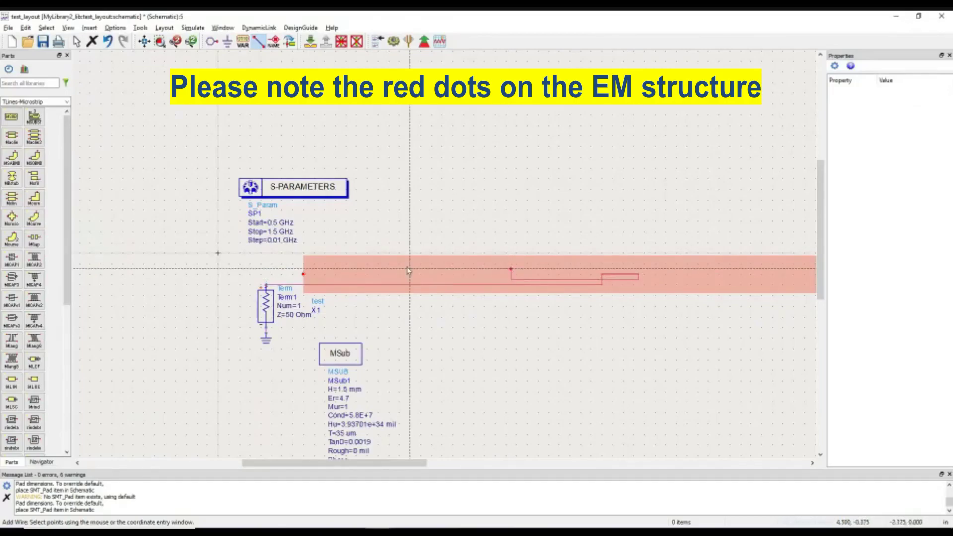
click(304, 277)
scroll(335, 282, down, 3)
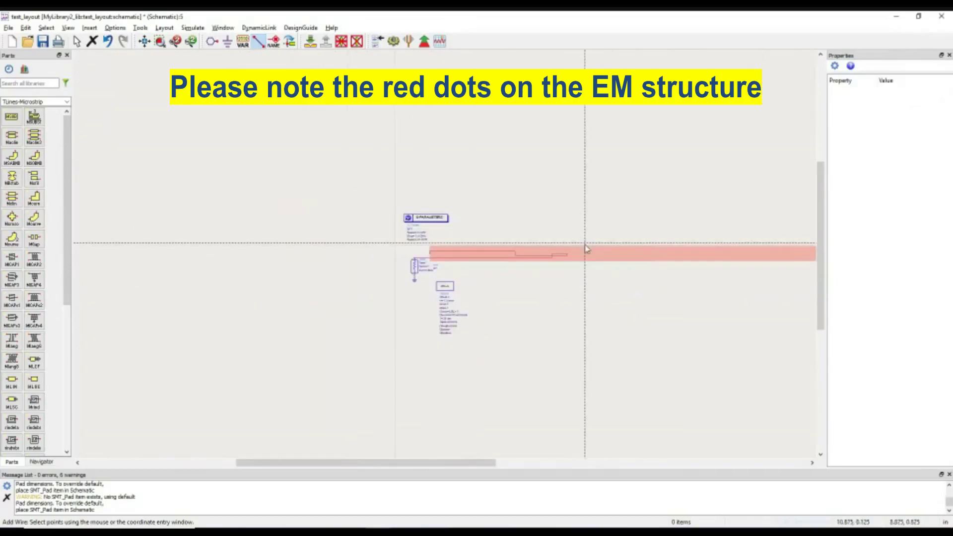
scroll(514, 273, up, 4)
scroll(514, 272, down, 3)
scroll(456, 238, up, 4)
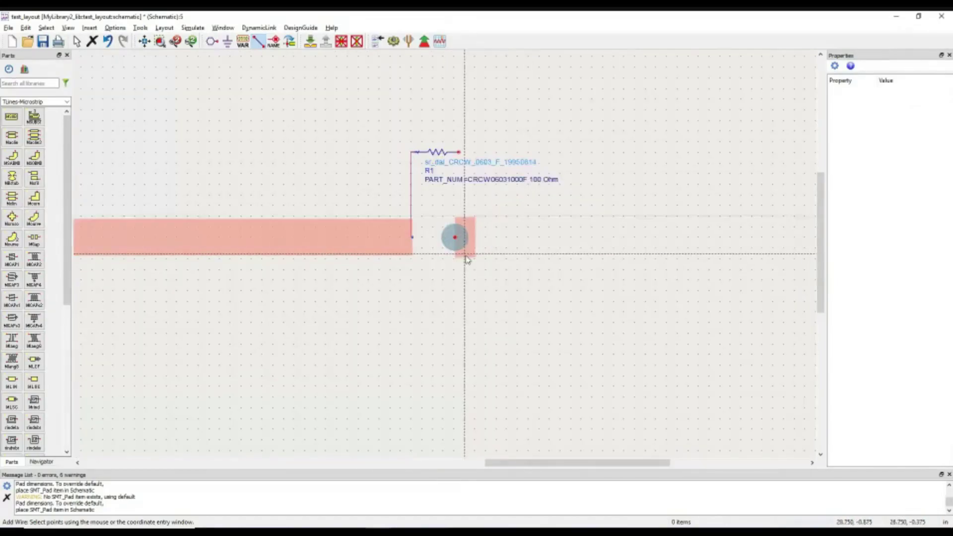
click(455, 240)
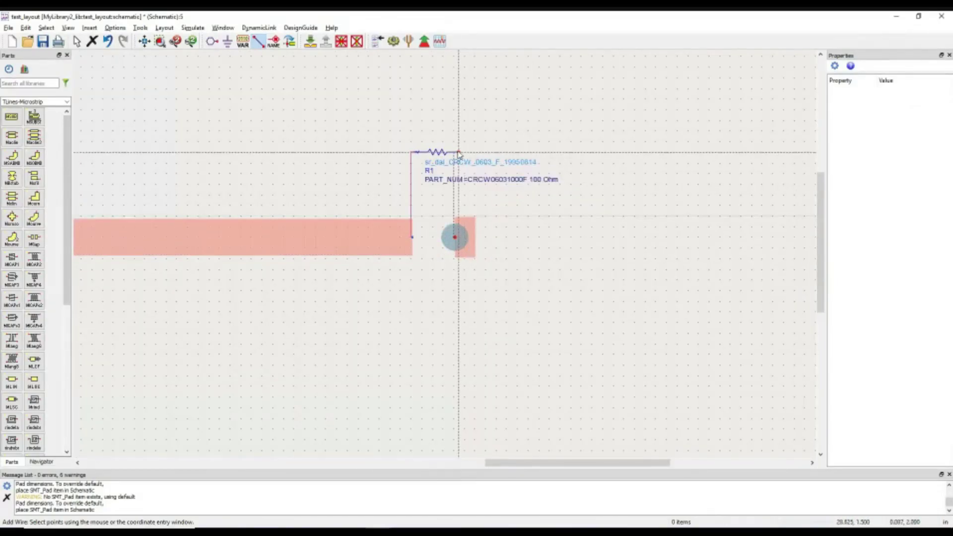
click(460, 155)
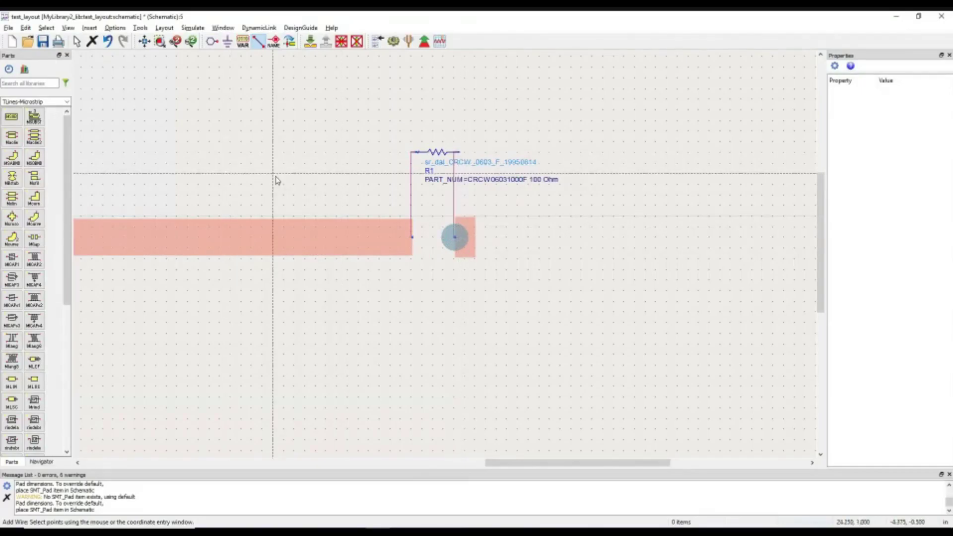
key(Escape)
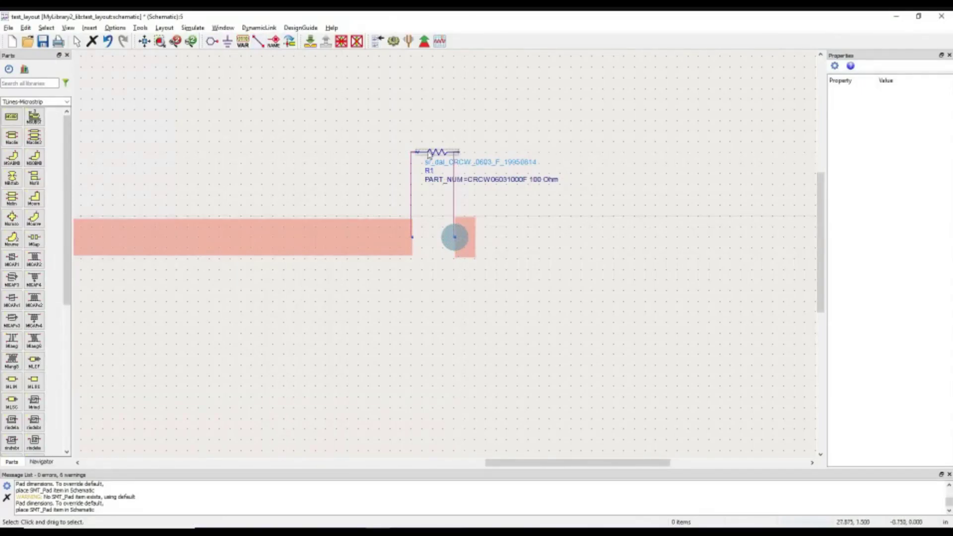
Nudge R1 upward and attach a ground symbol to the round pad's pin
drag(431, 154, 421, 123)
click(367, 211)
scroll(366, 211, down, 3)
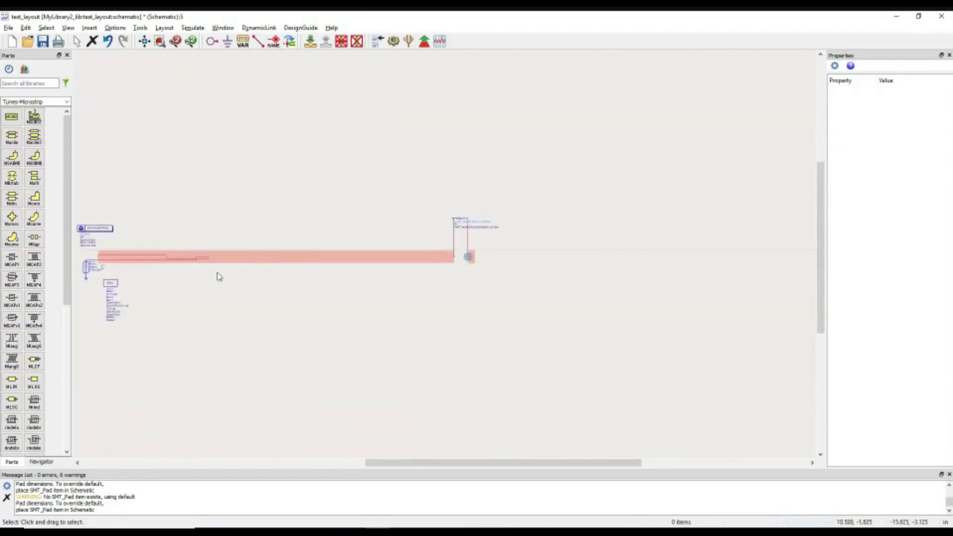
scroll(154, 264, up, 3)
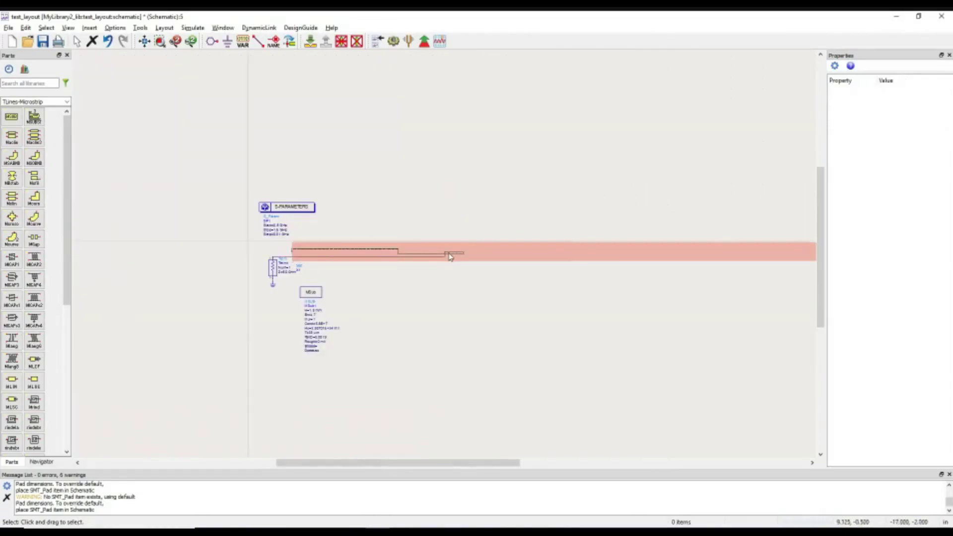
scroll(449, 257, down, 2)
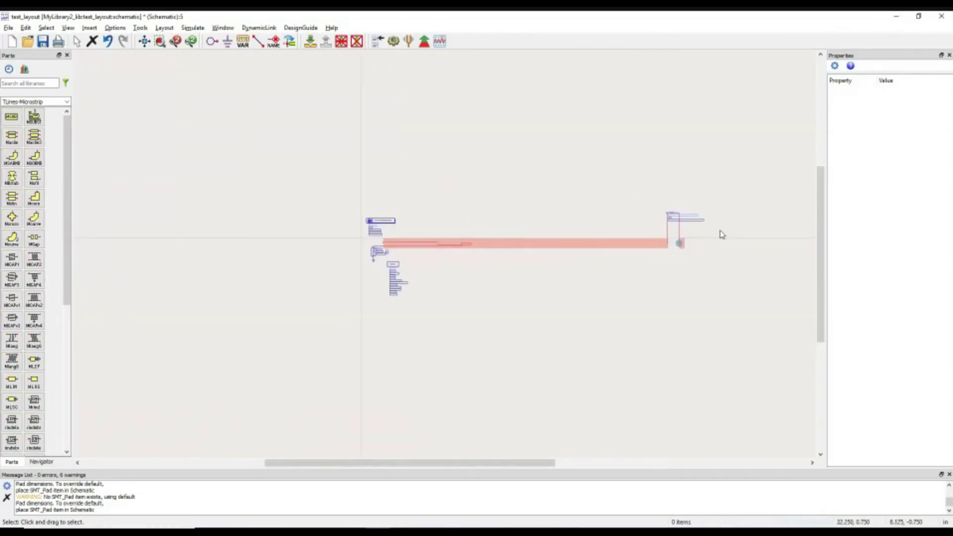
scroll(532, 257, up, 2)
scroll(380, 280, up, 2)
click(456, 270)
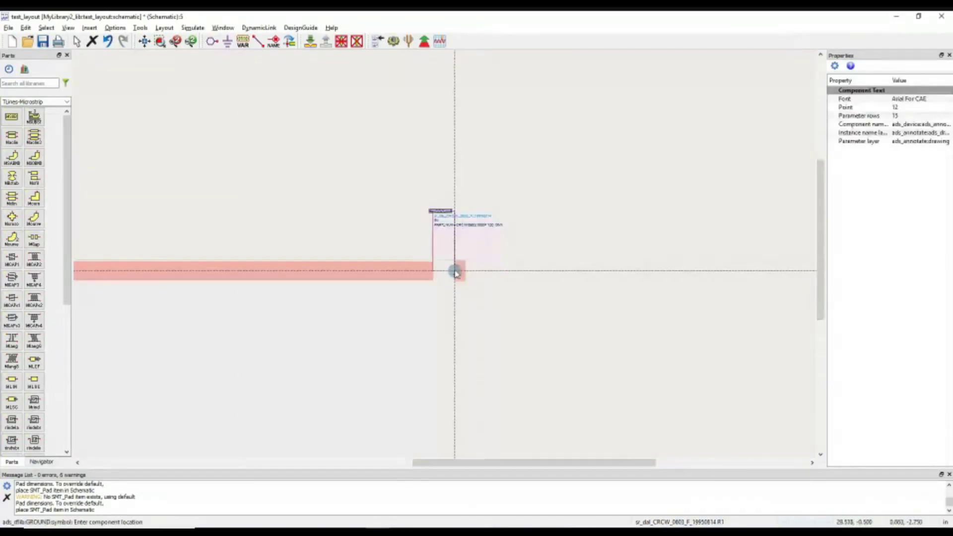
scroll(456, 272, up, 5)
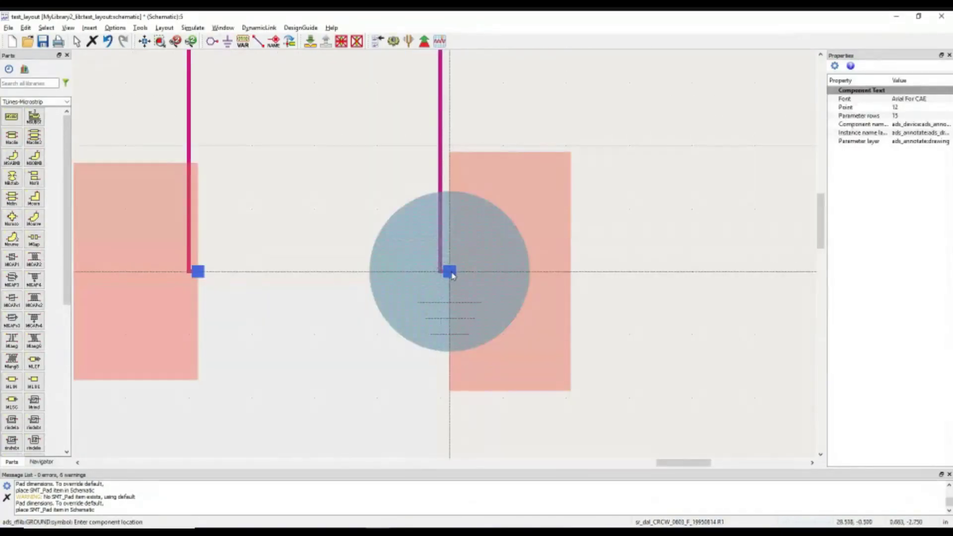
key(Escape)
scroll(471, 309, down, 3)
scroll(446, 253, down, 4)
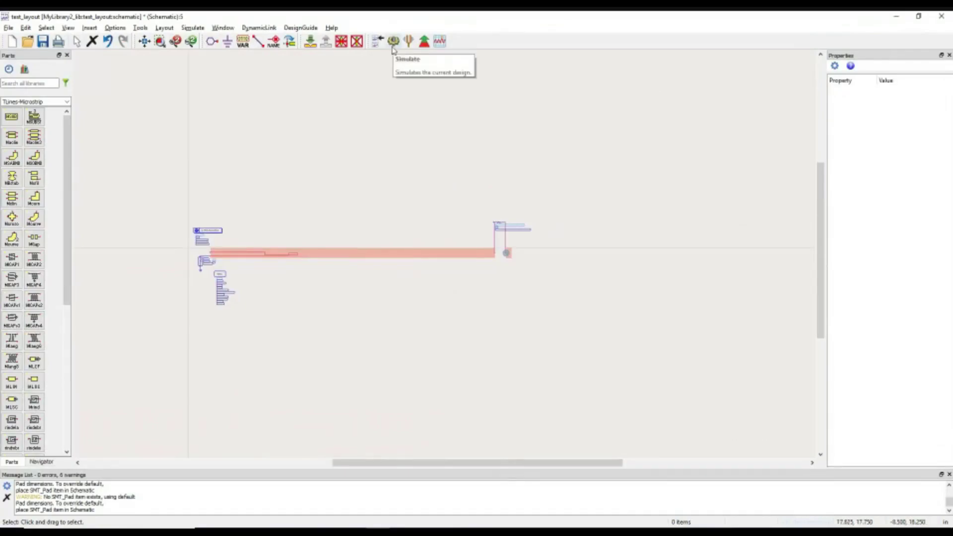
Select the EM line X1 and choose its emModel view for simulation
click(395, 254)
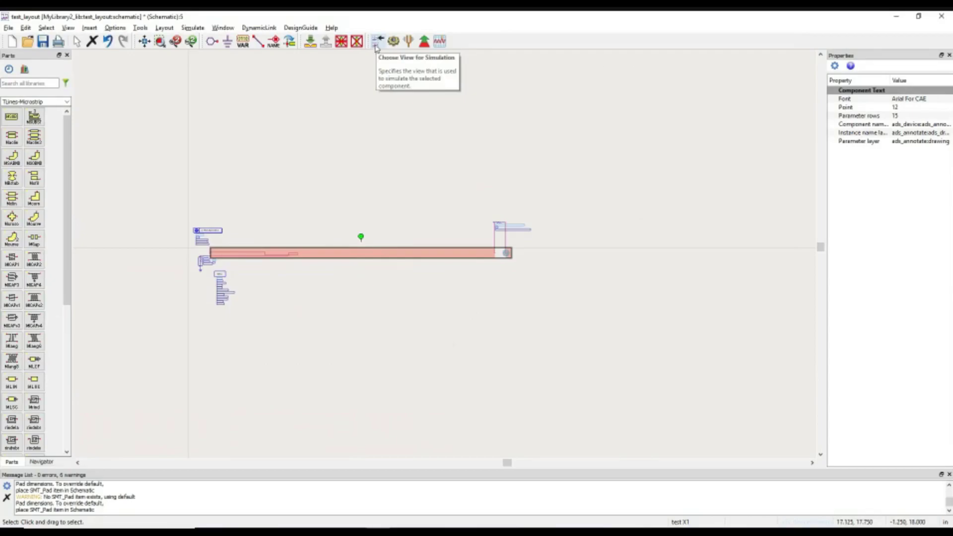
click(377, 41)
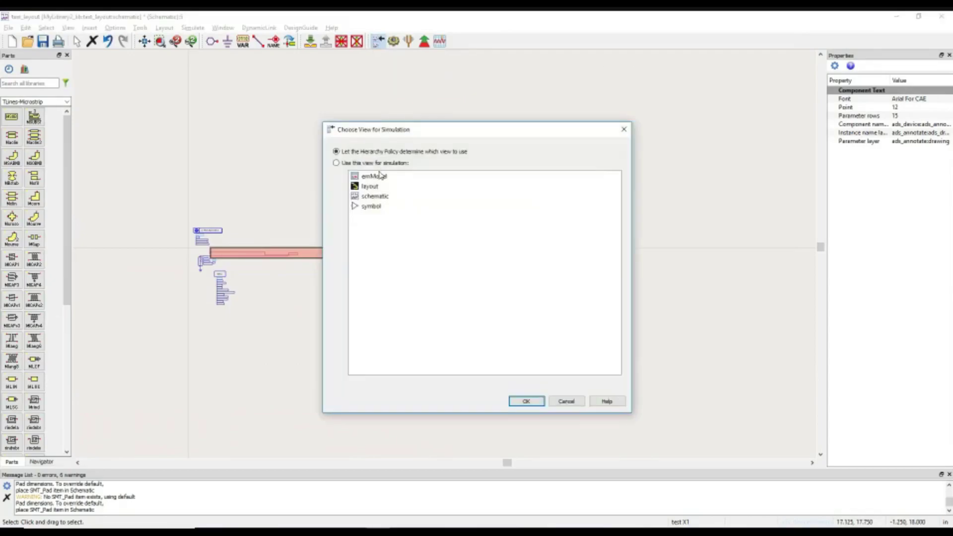
click(380, 176)
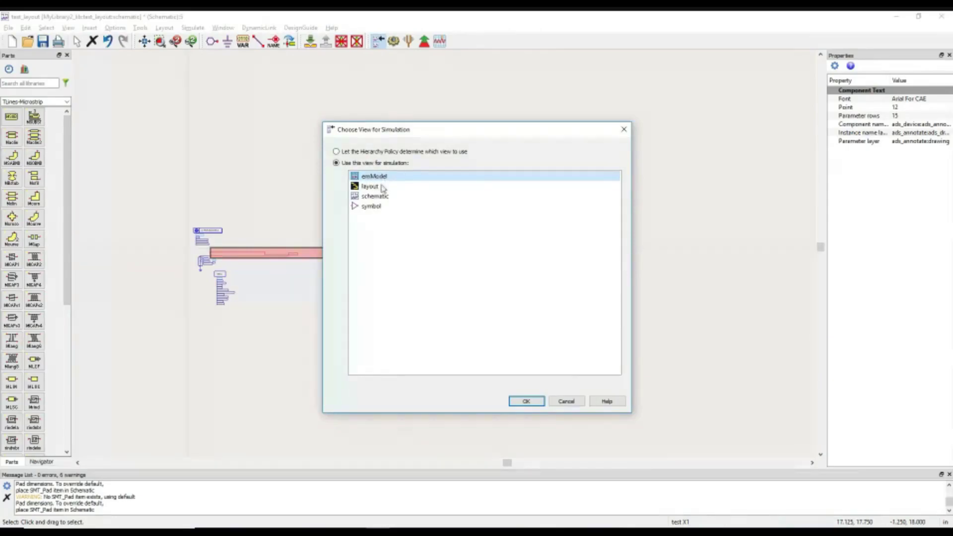
click(527, 402)
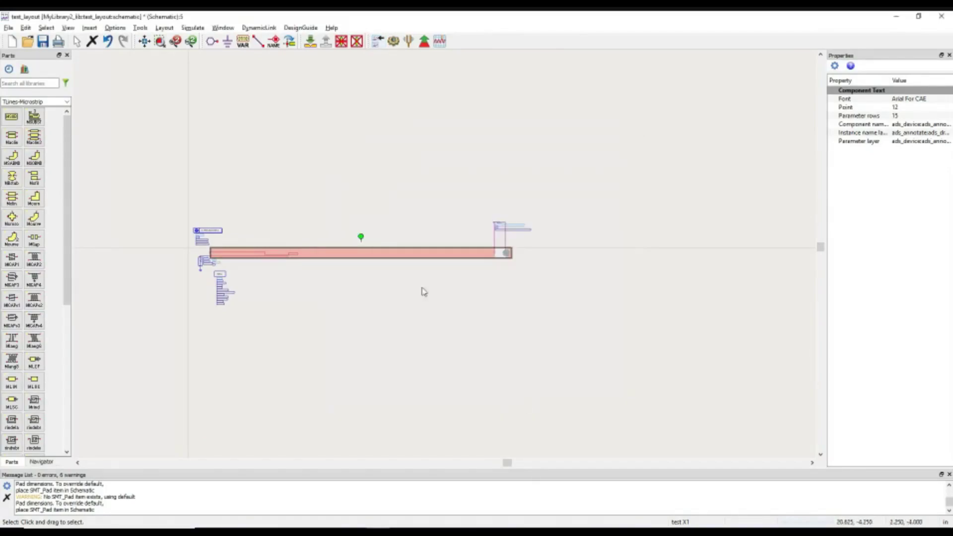
scroll(397, 258, up, 5)
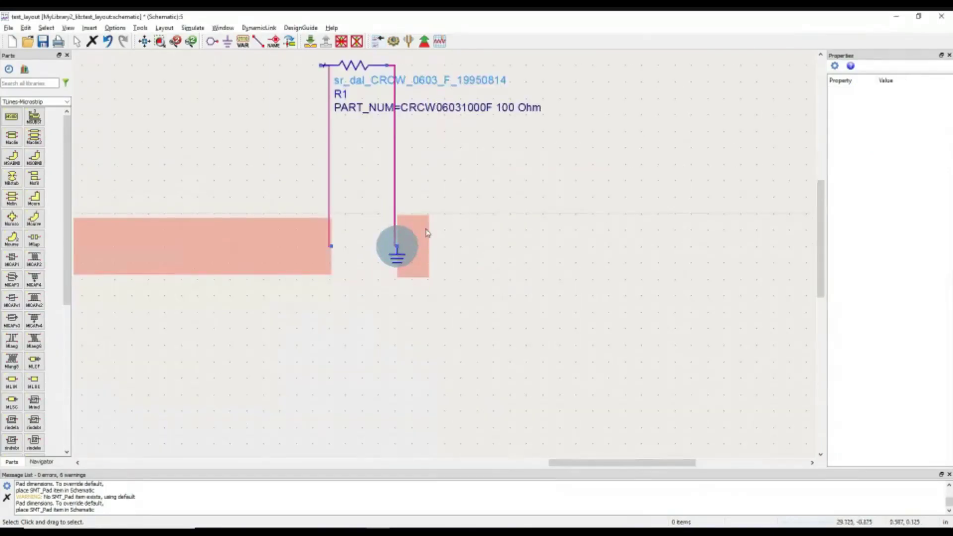
Run the S-parameter simulation and add S(1,1) to the data display plot
click(393, 41)
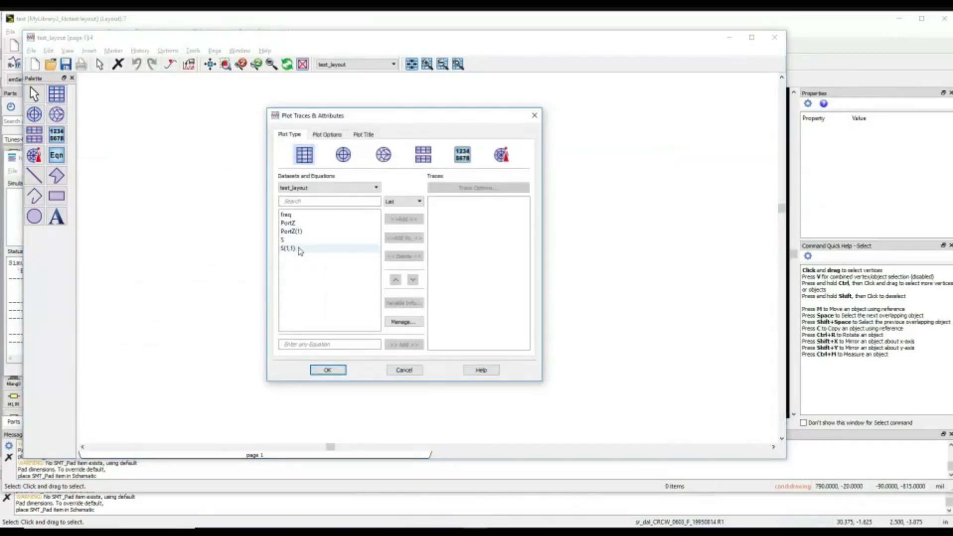
double_click(289, 248)
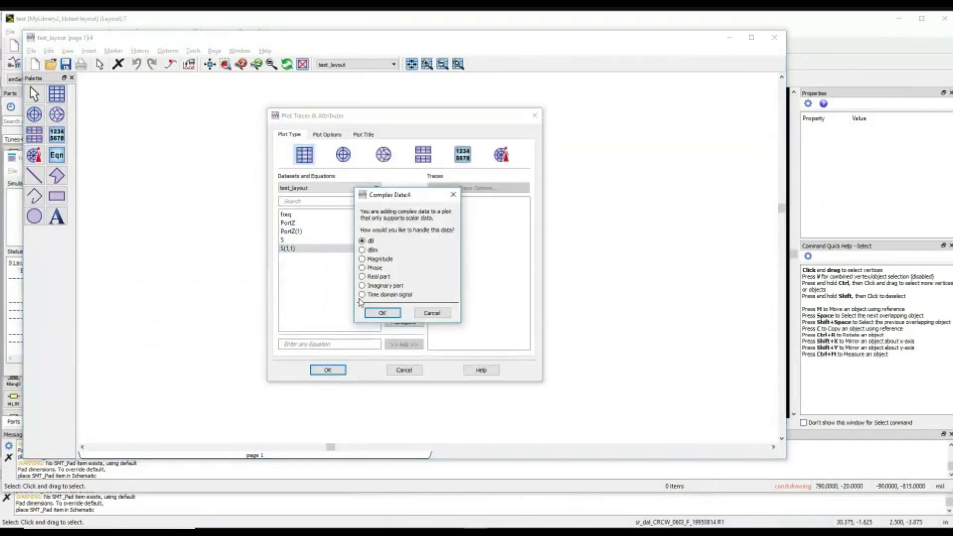